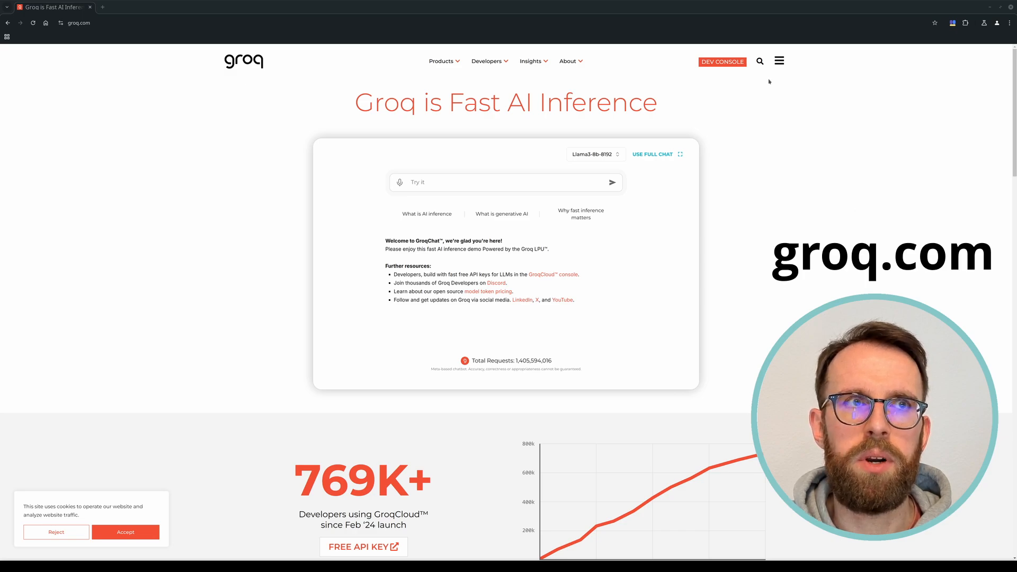
- Create an API key named tmp in the GroqCloud developer console
{"action": "left_click", "coordinate": [721, 62]}
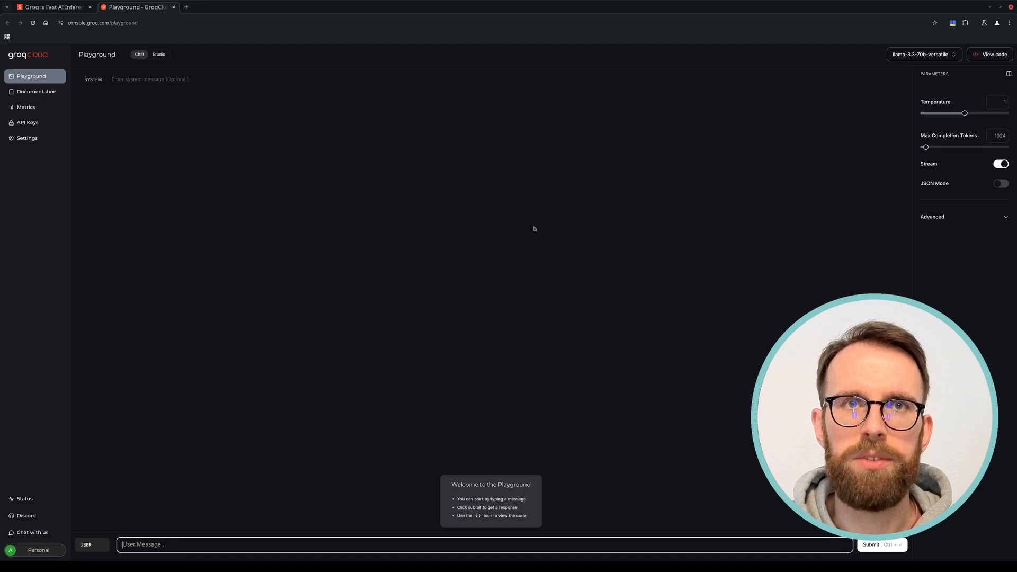
{"action": "left_click", "coordinate": [35, 124]}
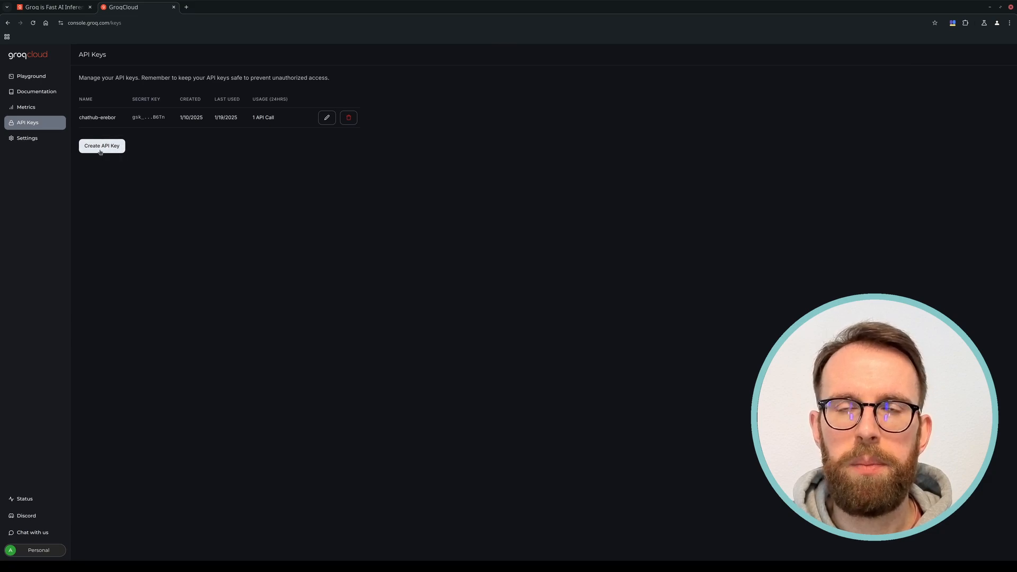
{"action": "left_click", "coordinate": [100, 152]}
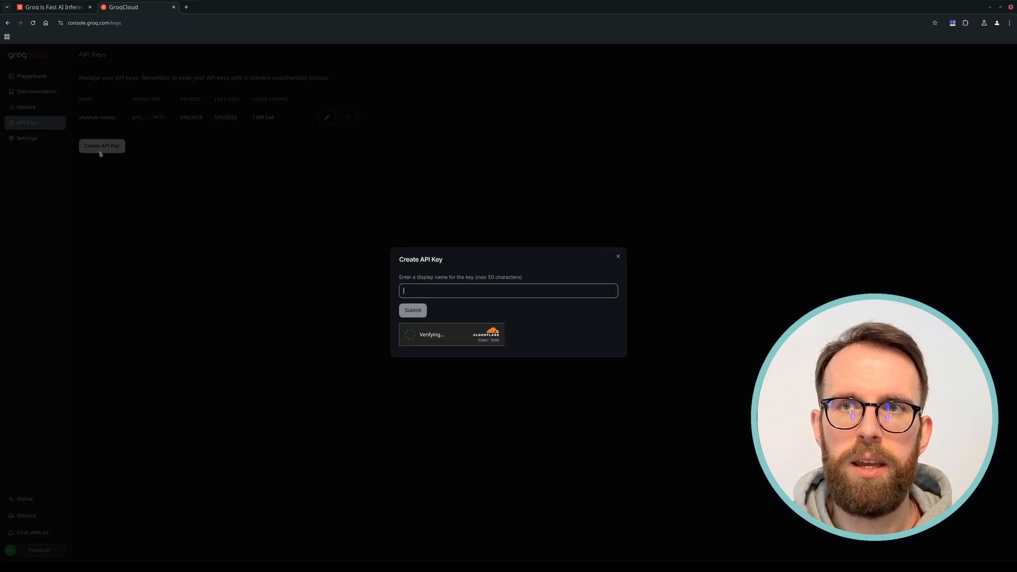
{"action": "left_click", "coordinate": [433, 292]}
{"action": "type", "text": "tmp"}
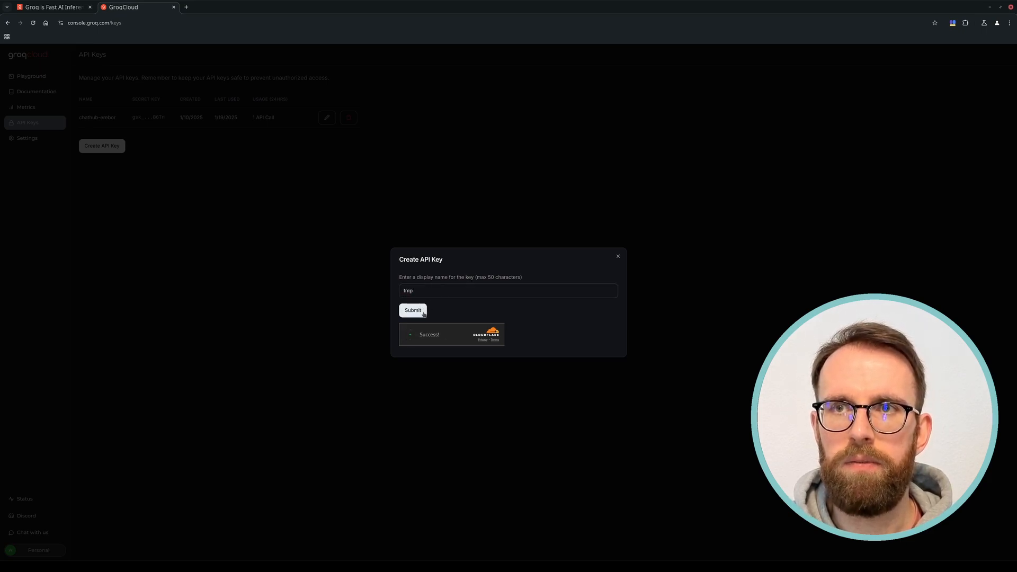
{"action": "left_click", "coordinate": [416, 311]}
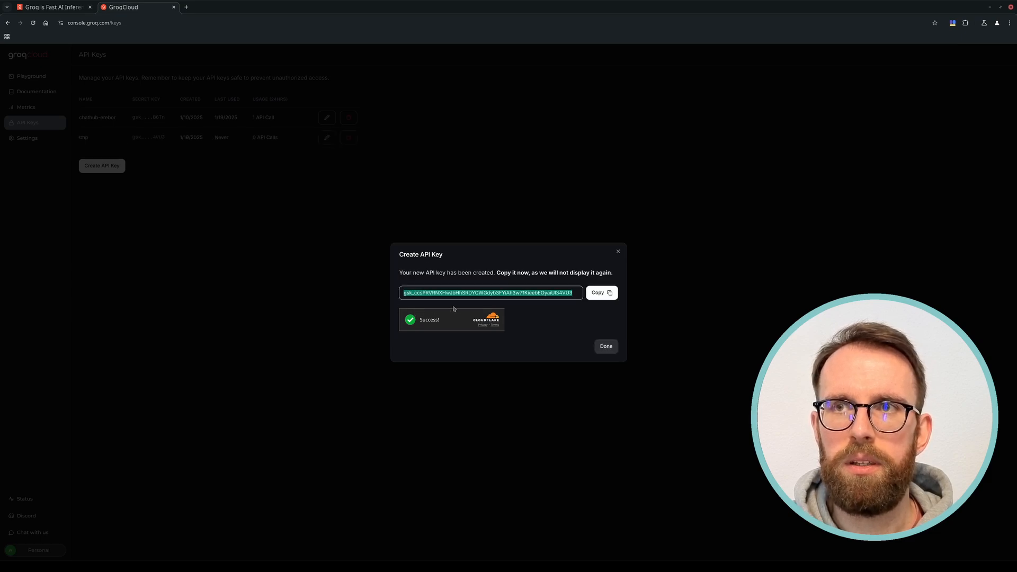
- Copy the newly generated API key and close the key creation dialog
{"action": "left_click", "coordinate": [599, 295]}
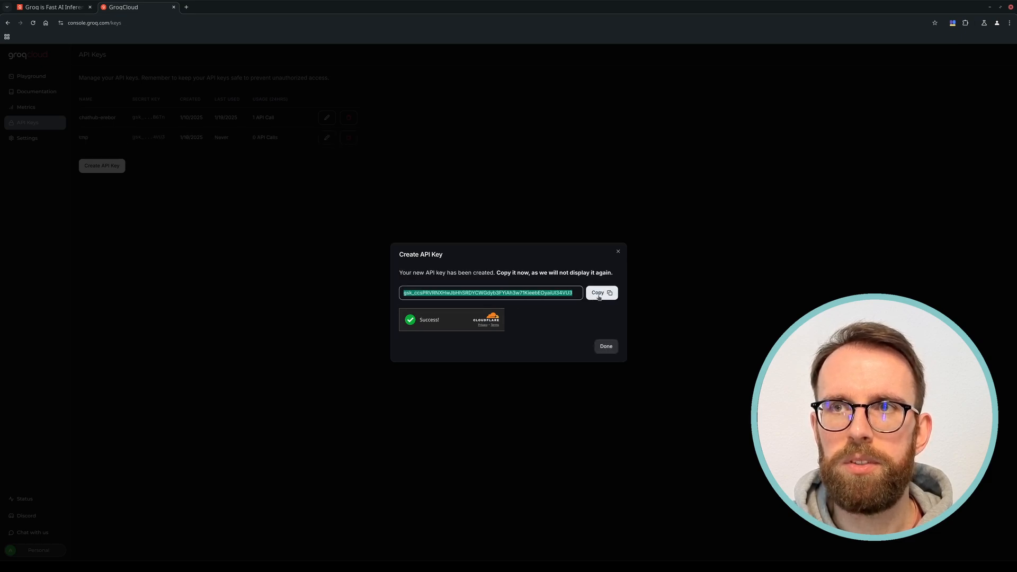
{"action": "left_click", "coordinate": [599, 295]}
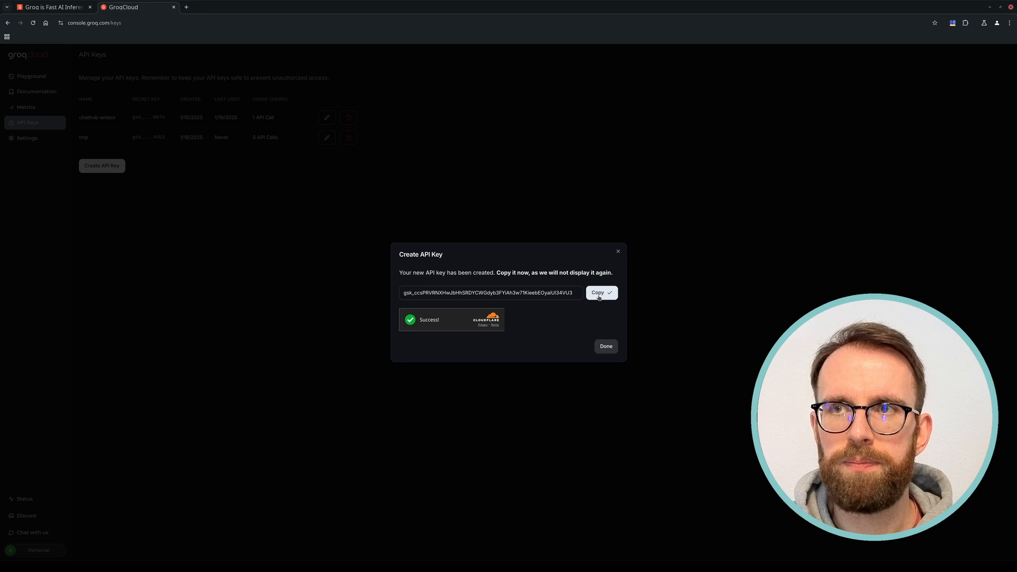
{"action": "left_click", "coordinate": [606, 347]}
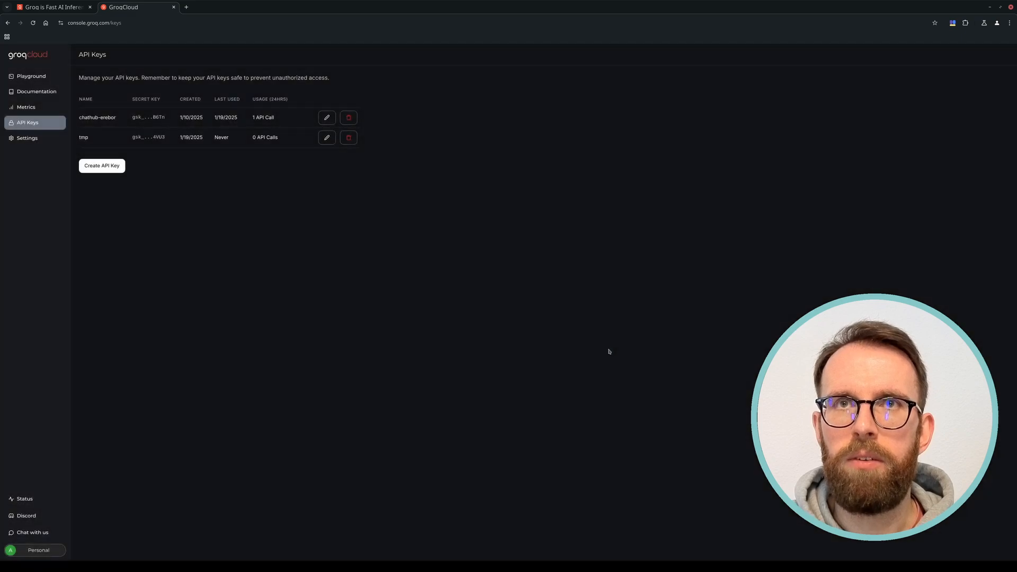
- Switch to ChatHub and enable Groq among the chatbots that use your own API key in its settings
{"action": "left_click", "coordinate": [953, 24]}
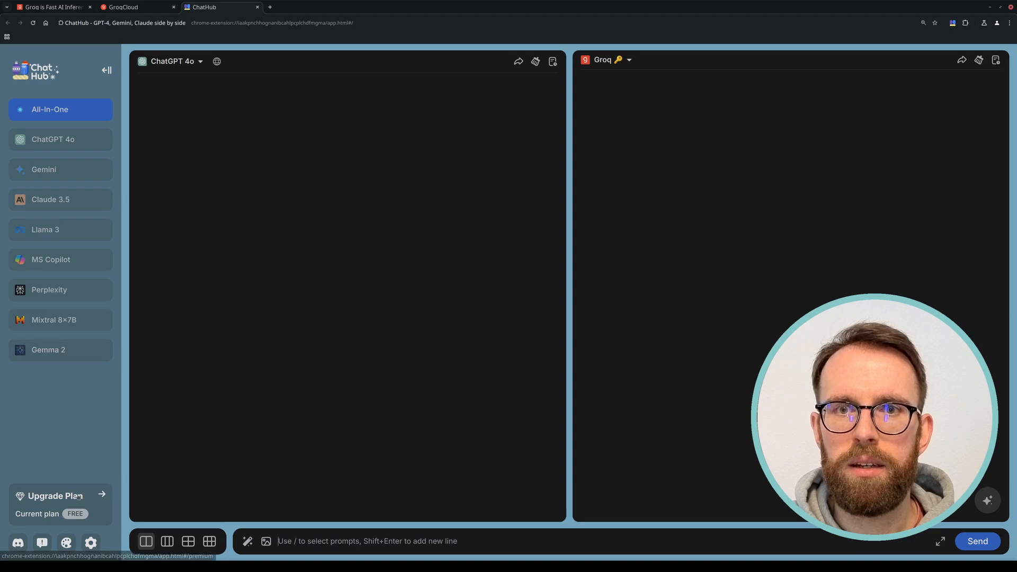
{"action": "left_click", "coordinate": [92, 543]}
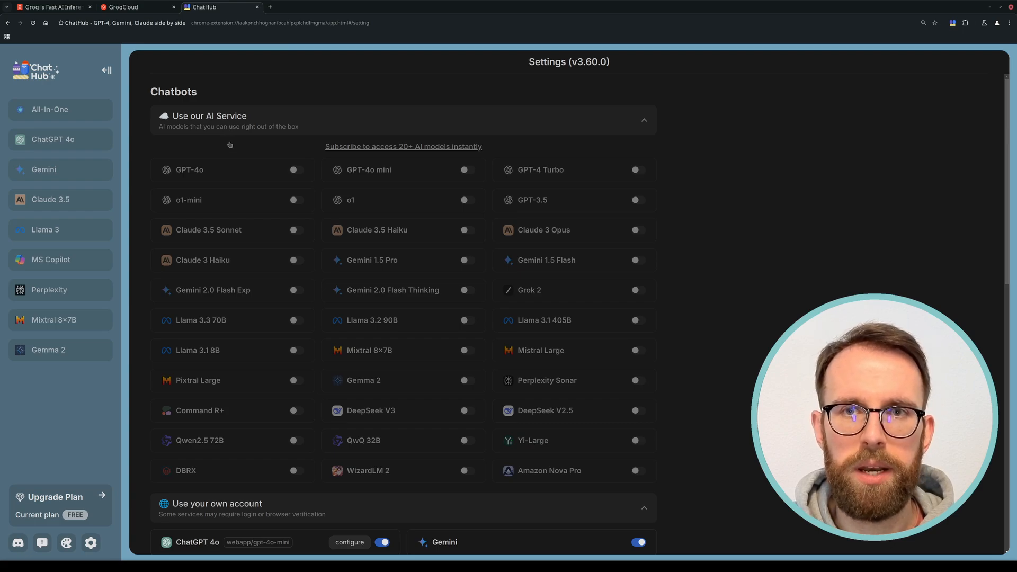
{"action": "scroll", "coordinate": [274, 325], "scroll_direction": "down", "scroll_amount": 5}
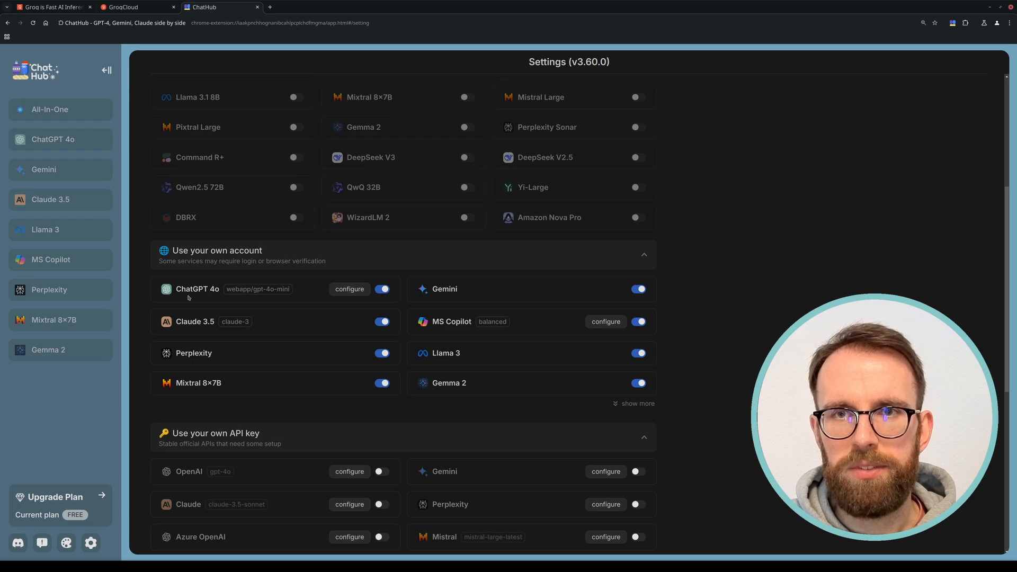
{"action": "scroll", "coordinate": [190, 286], "scroll_direction": "down", "scroll_amount": 4}
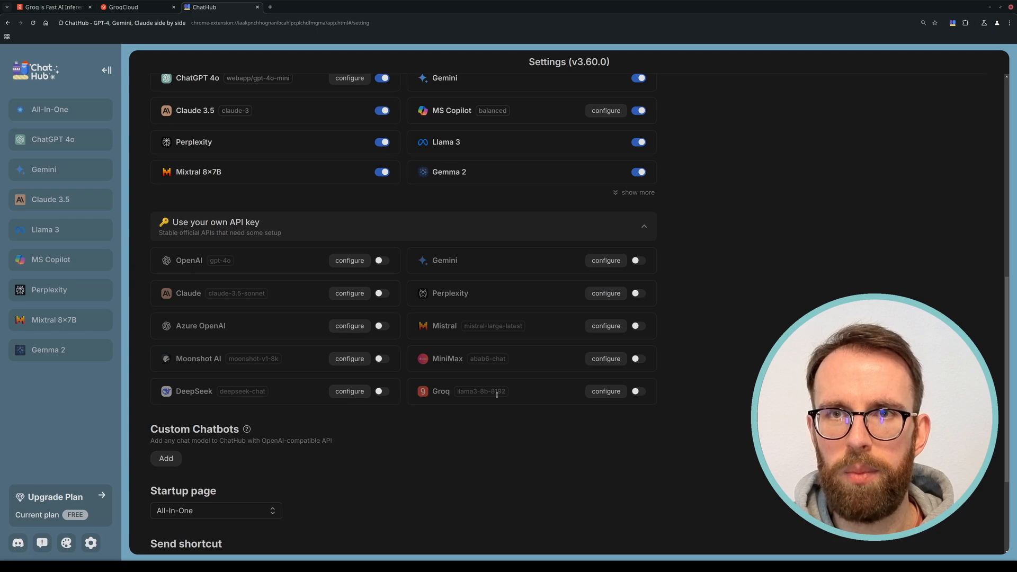
{"action": "left_click", "coordinate": [637, 392]}
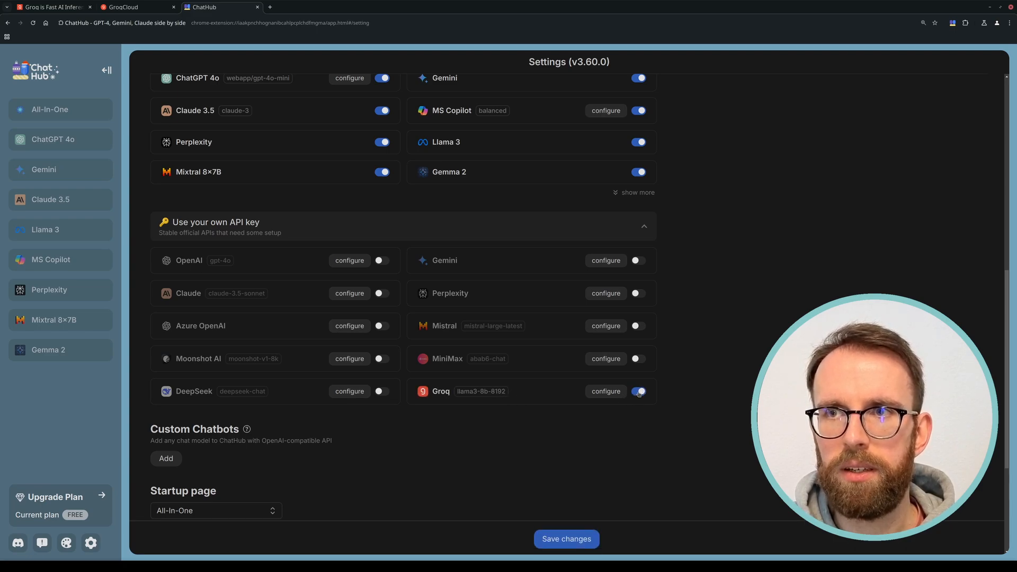
- Open Groq's configuration and replace the API key placeholder with the copied API key
{"action": "left_click", "coordinate": [610, 394]}
{"action": "double_click", "coordinate": [446, 292]}
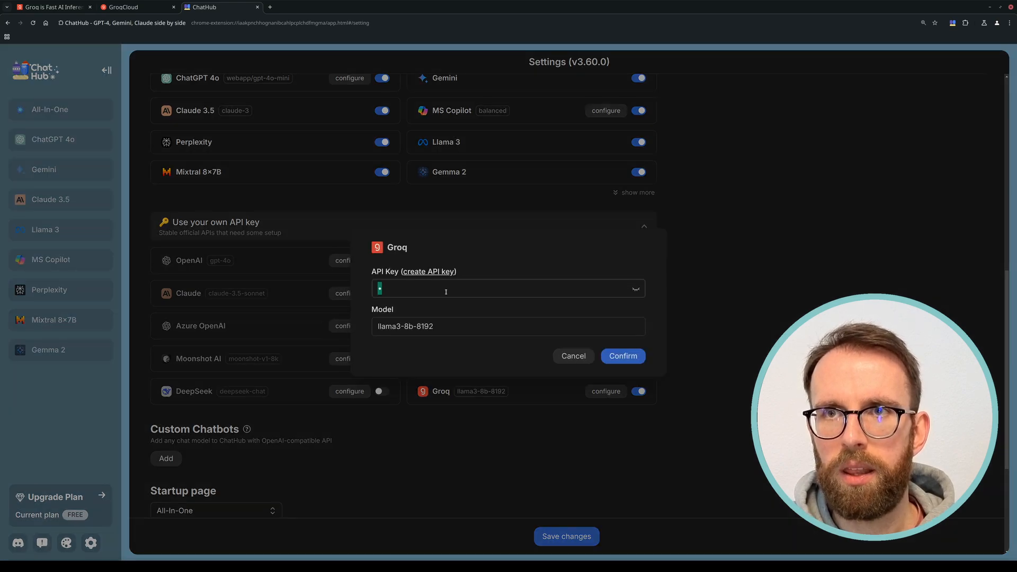
{"action": "key", "text": "BackSpace"}
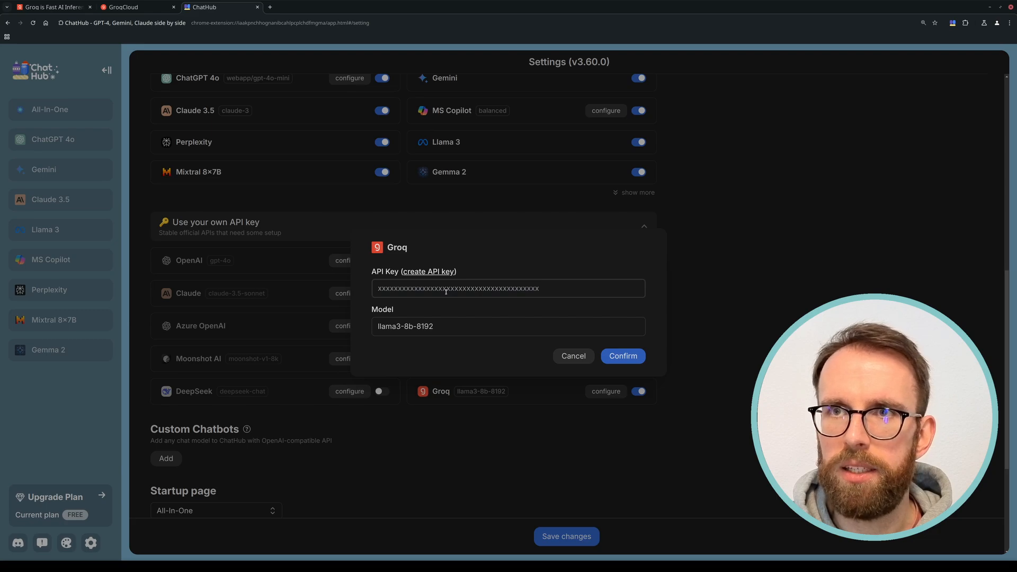
{"action": "key", "text": "ctrl+v"}
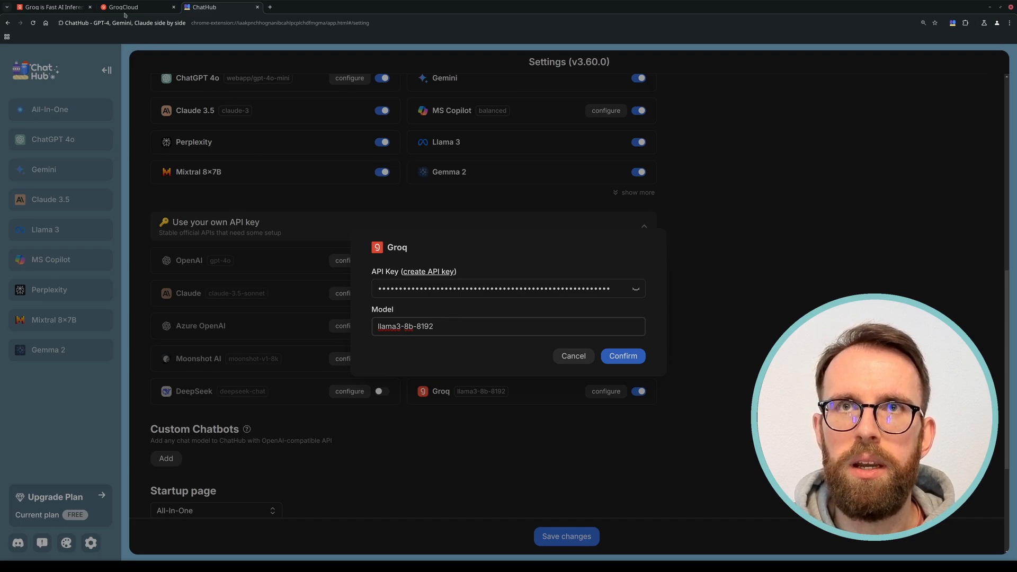
- Switch to GroqCloud and copy the model ID llama-3.3-70b-versatile from the supported models documentation
{"action": "left_click", "coordinate": [125, 8]}
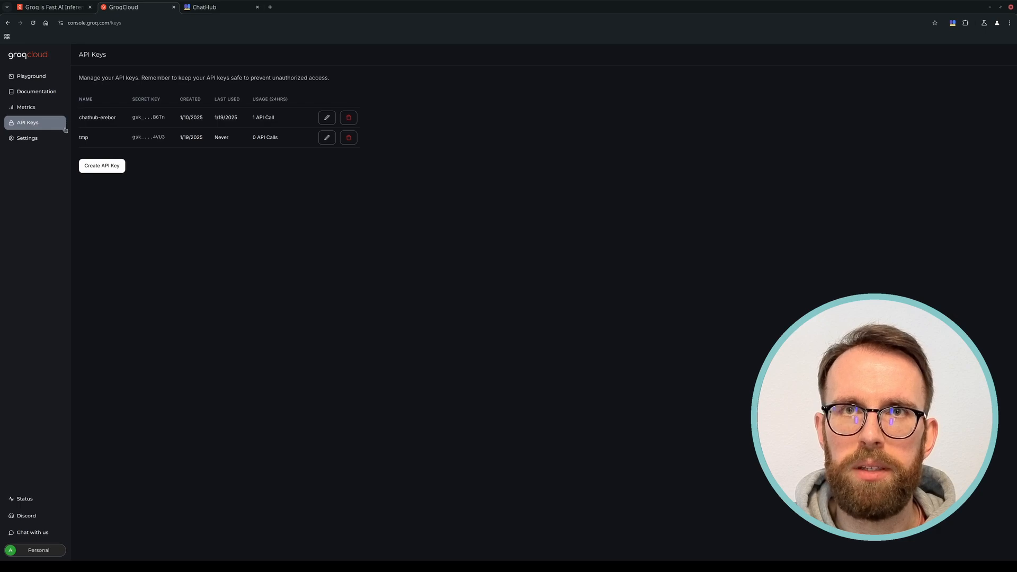
{"action": "left_click", "coordinate": [44, 93]}
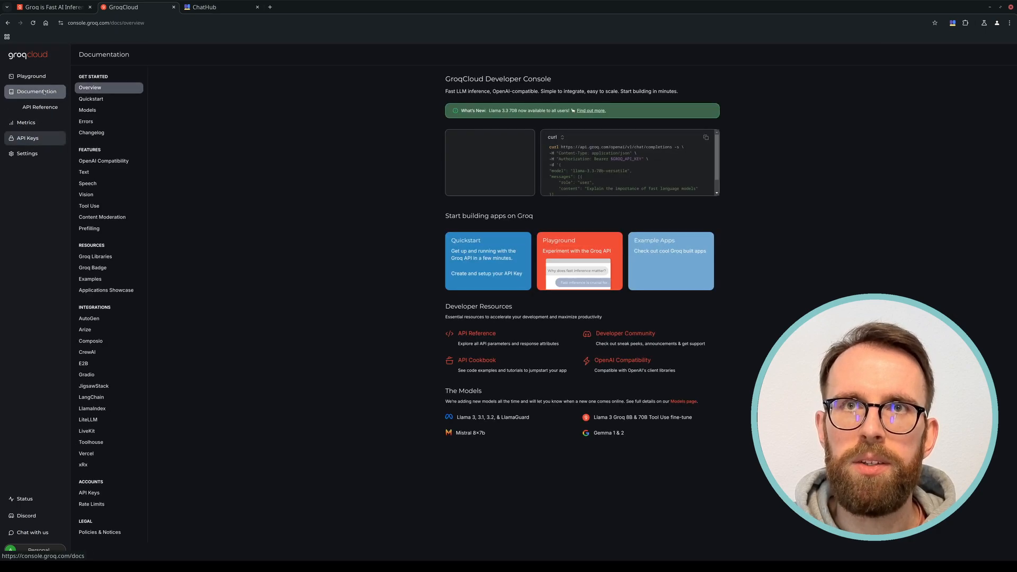
{"action": "left_click", "coordinate": [98, 114]}
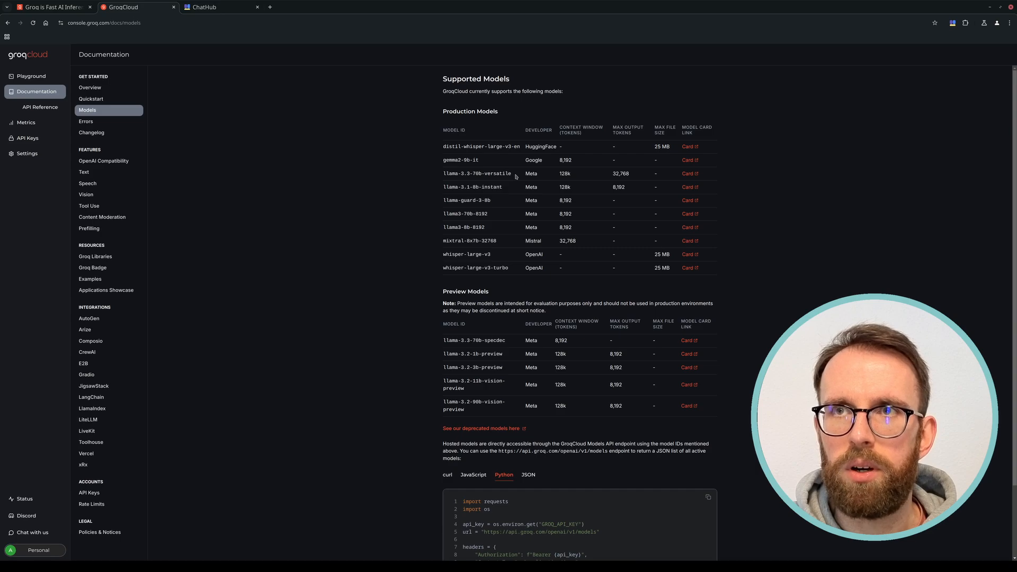
{"action": "left_click_drag", "start_coordinate": [509, 173], "coordinate": [443, 173]}
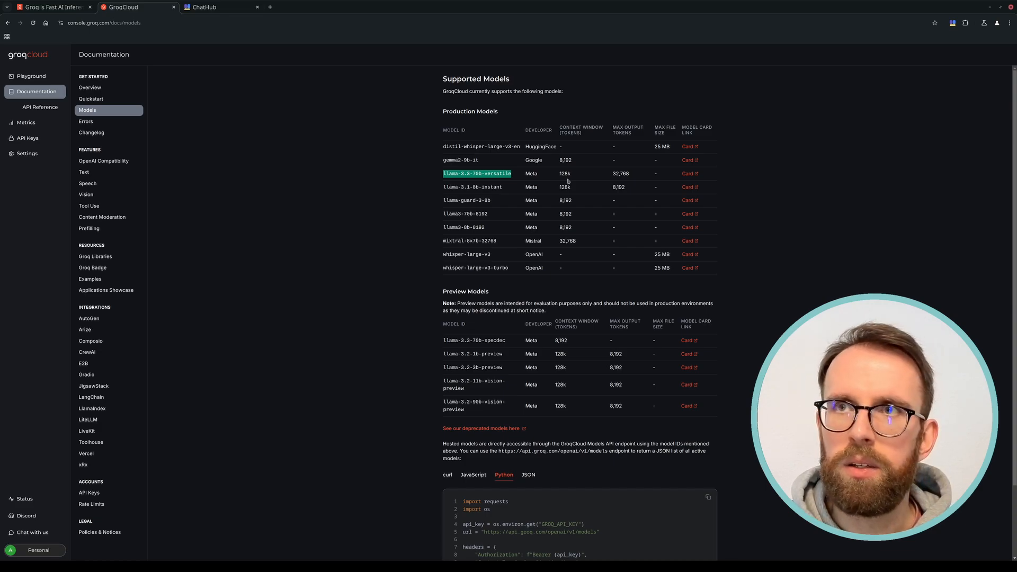
- Switch back to ChatHub, set Groq's model to llama-3.3-70b-versatile, and save the settings
{"action": "left_click", "coordinate": [205, 9]}
{"action": "triple_click", "coordinate": [414, 326]}
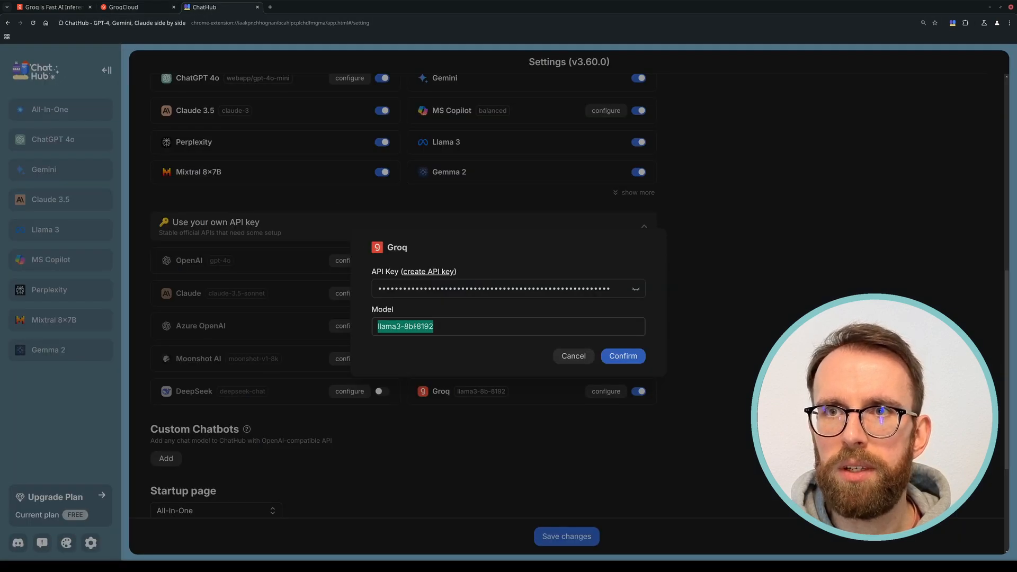
{"action": "key", "text": "ctrl+v"}
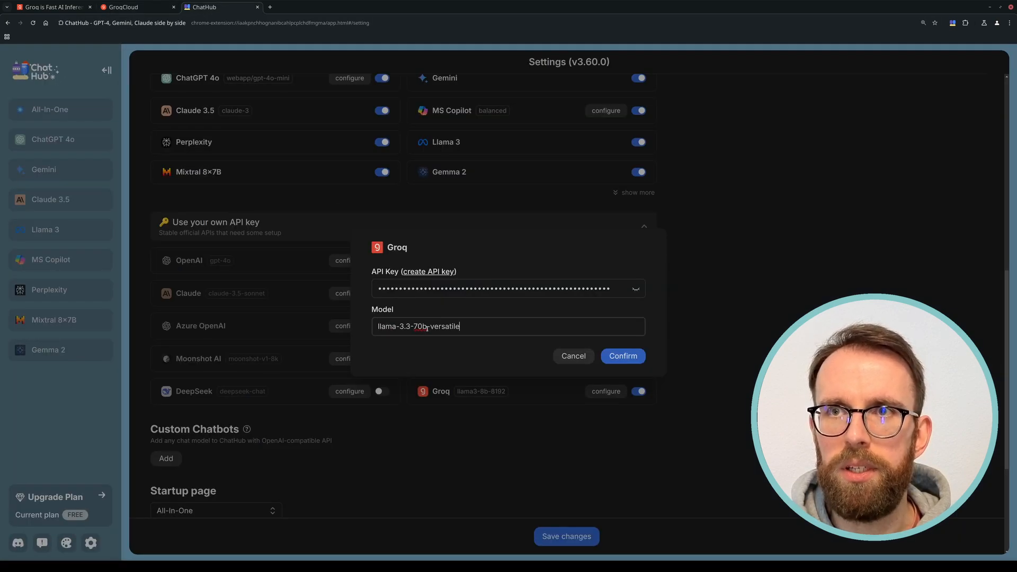
{"action": "left_click", "coordinate": [622, 357]}
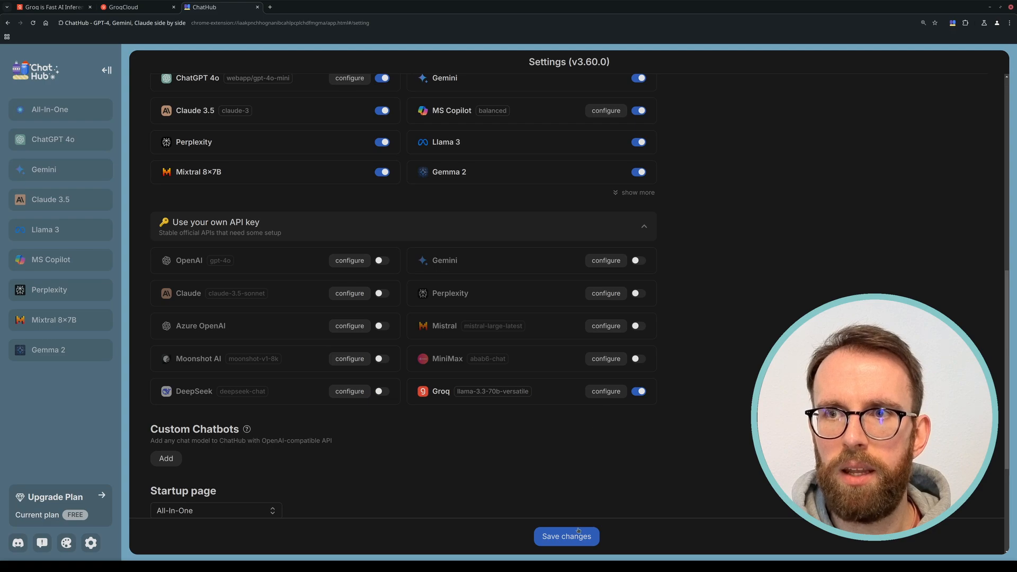
{"action": "left_click", "coordinate": [578, 537]}
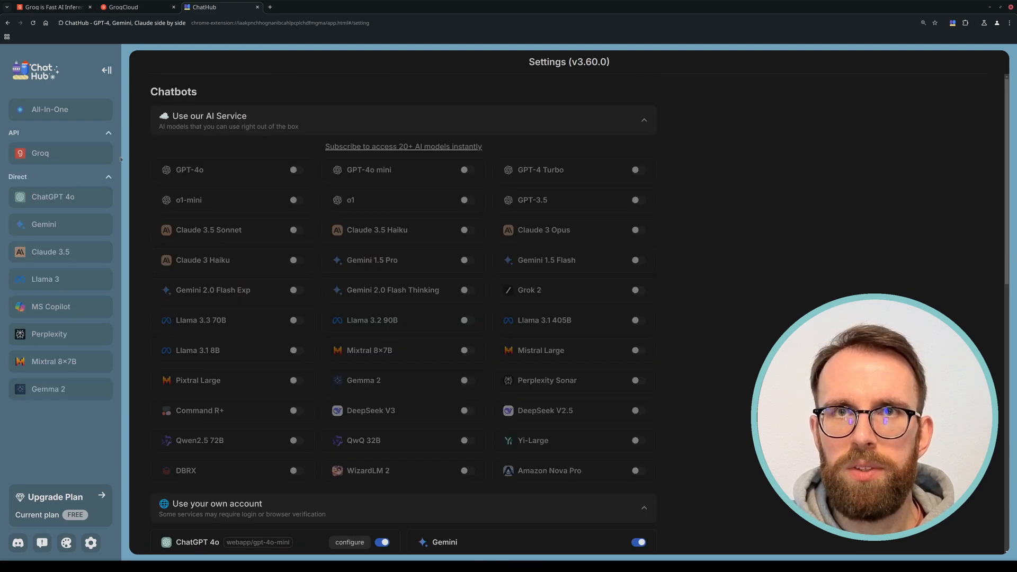
- Open the Groq chat and send the prompt "Who are you?"
{"action": "left_click", "coordinate": [66, 157]}
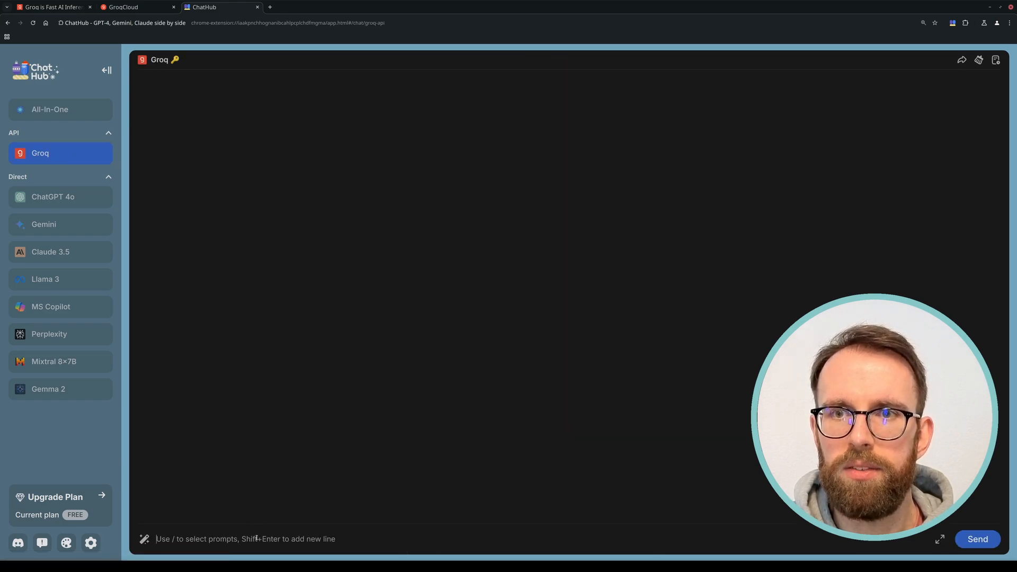
{"action": "type", "text": "Wh"}
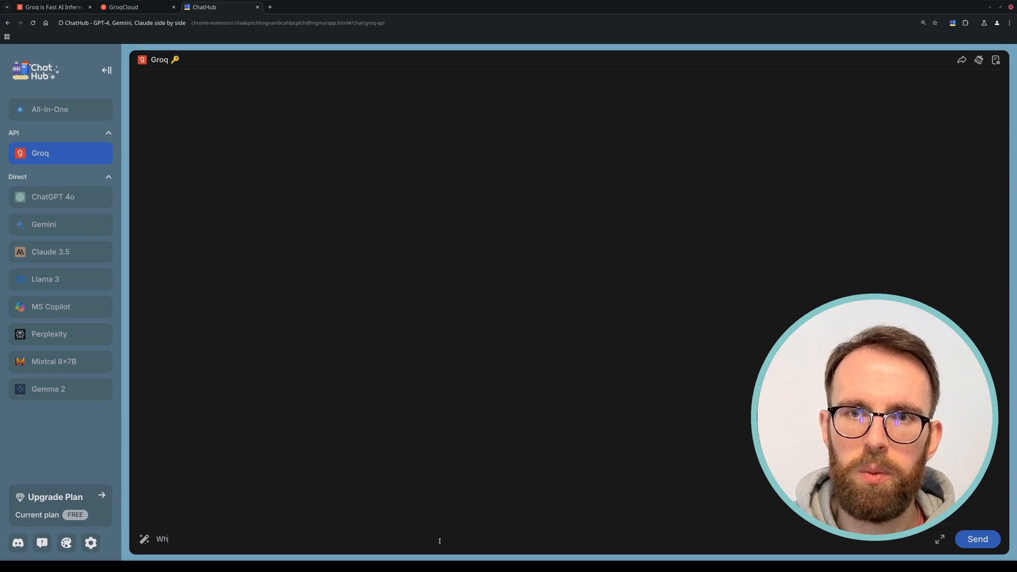
{"action": "type", "text": "o are you?"}
{"action": "key", "text": "Return"}
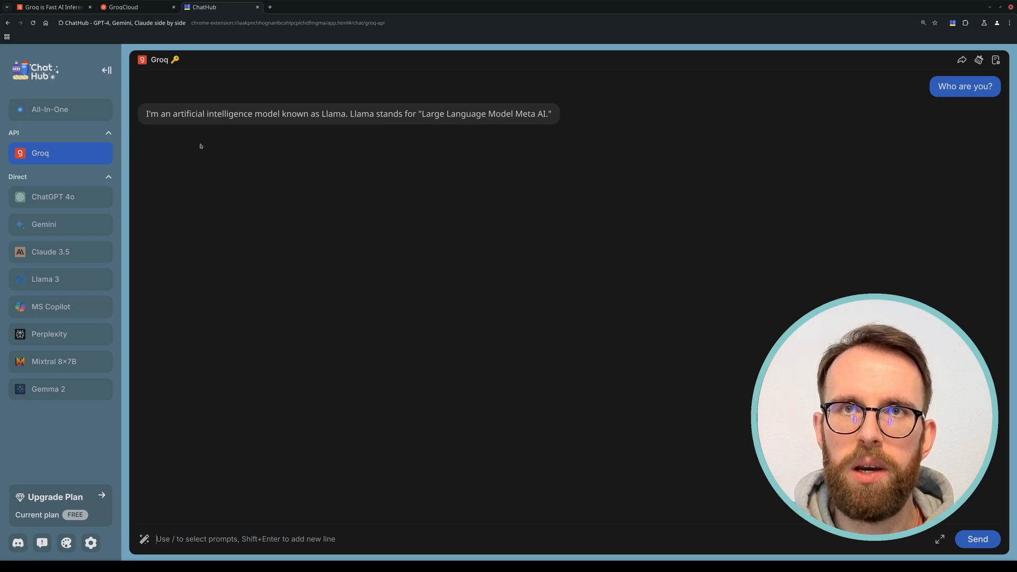
- Open the All-In-One chat view
{"action": "left_click", "coordinate": [57, 117]}
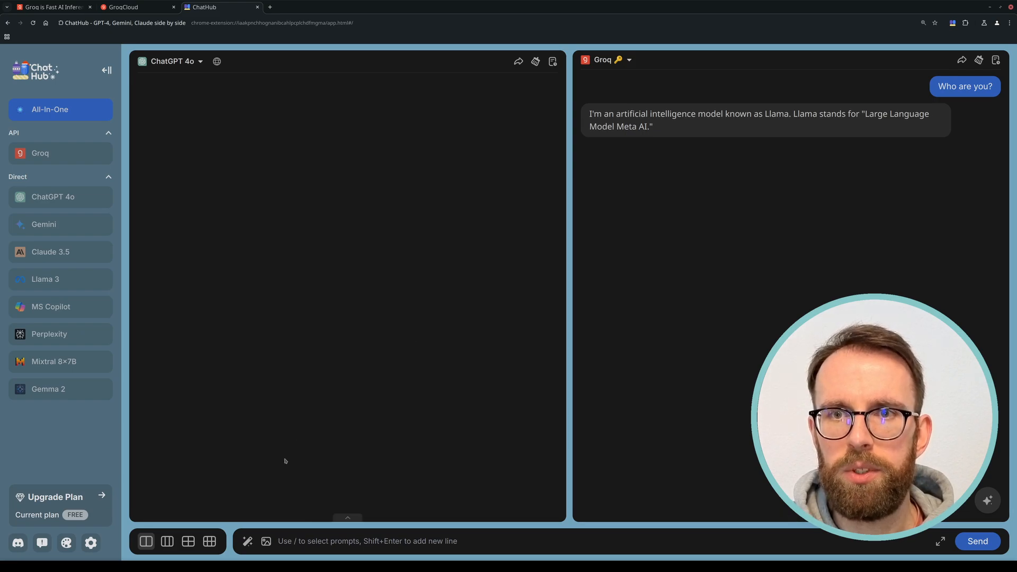
- Try the six-chatbot layout, dismiss the premium offer, and return to the two-chatbot layout
{"action": "left_click", "coordinate": [210, 541]}
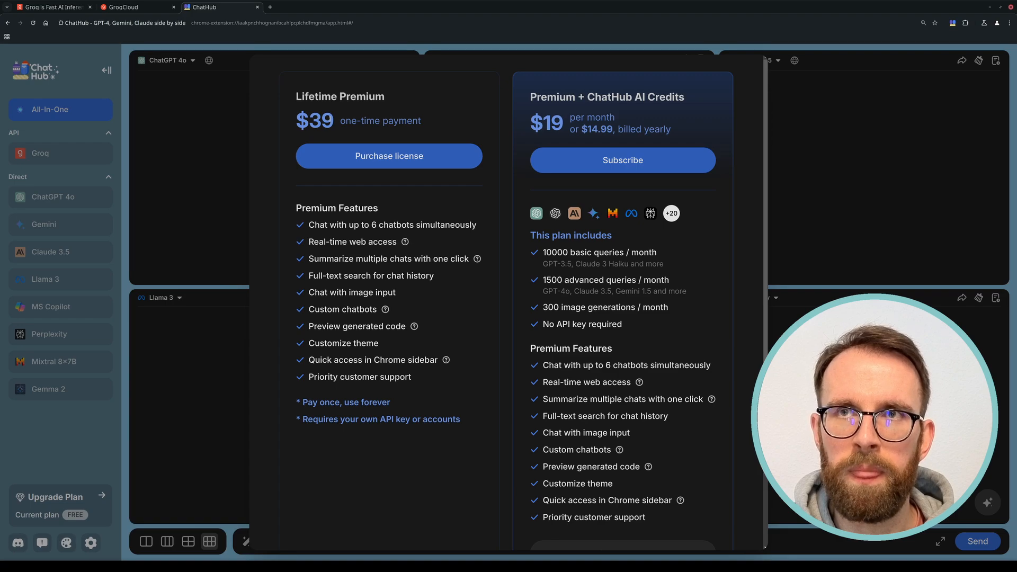
{"action": "left_click", "coordinate": [231, 183]}
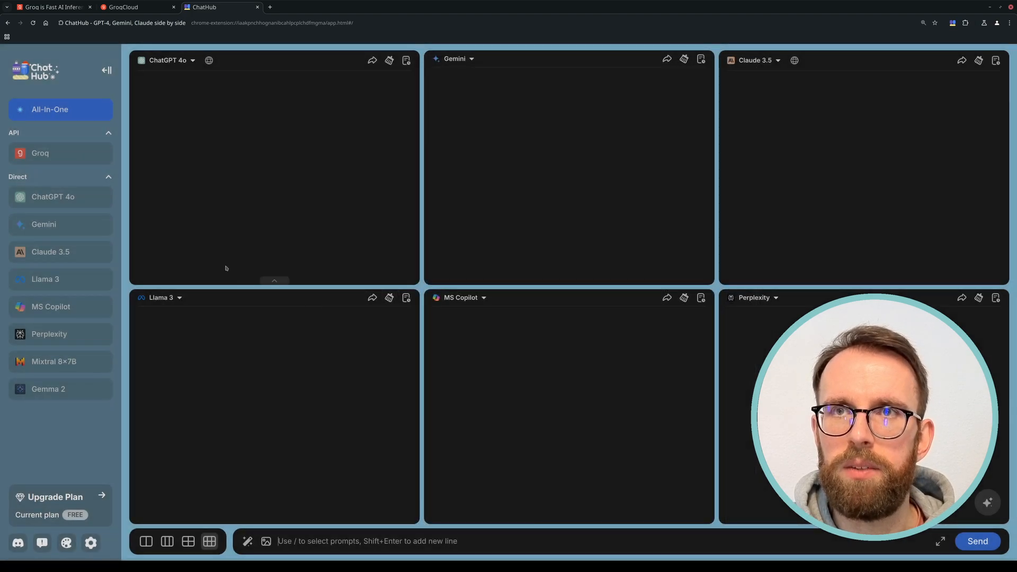
{"action": "left_click", "coordinate": [147, 540]}
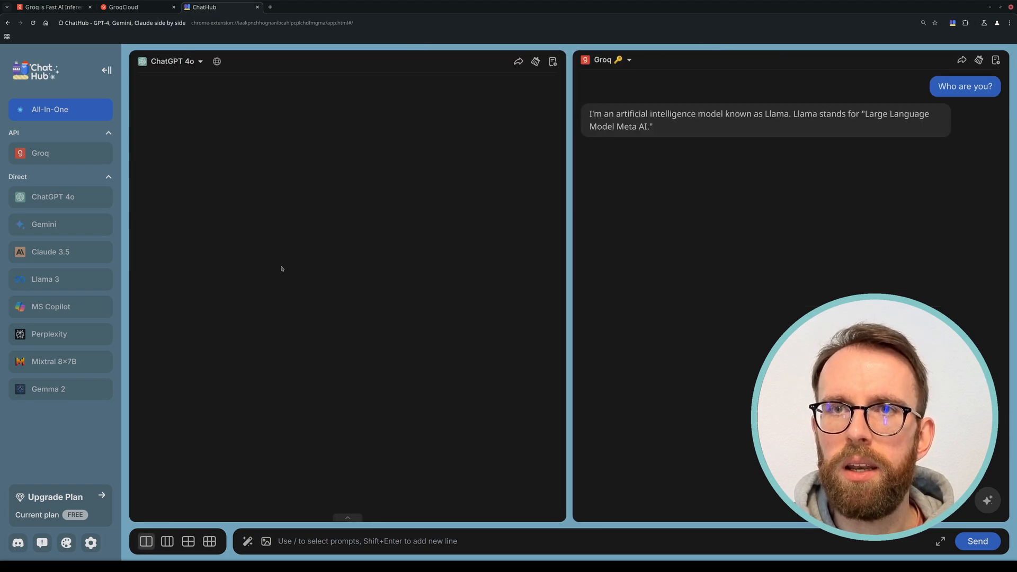
- Look through the available chatbots for the ChatGPT 4o and Groq panes without changing either selection
{"action": "left_click", "coordinate": [202, 63]}
{"action": "left_click", "coordinate": [390, 284]}
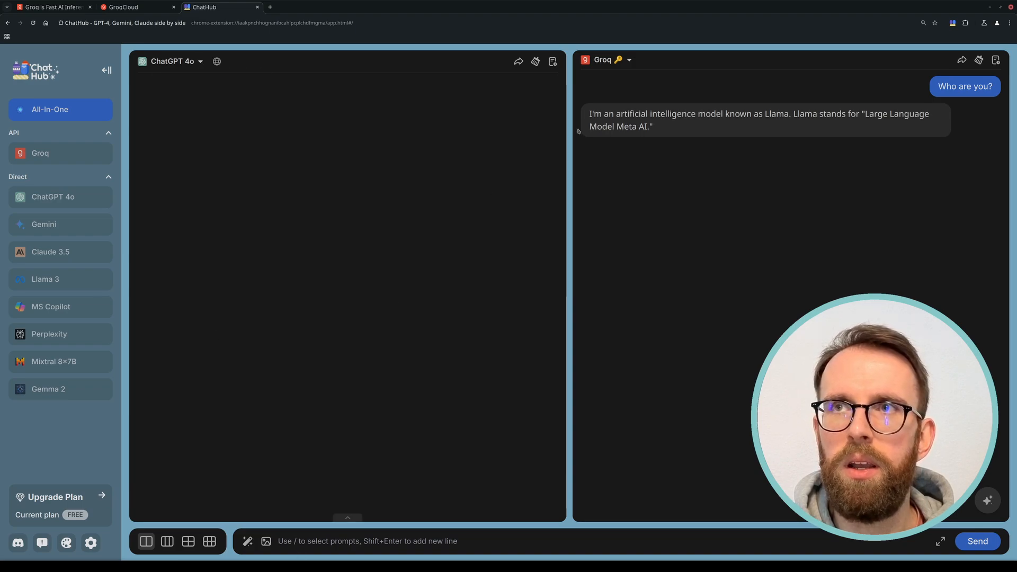
{"action": "left_click", "coordinate": [631, 63]}
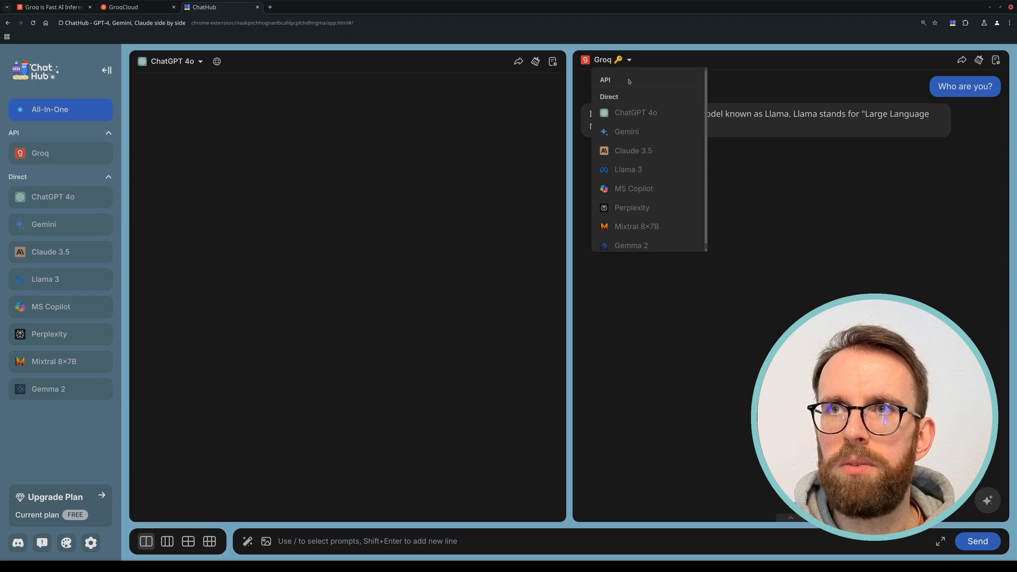
{"action": "left_click", "coordinate": [472, 273]}
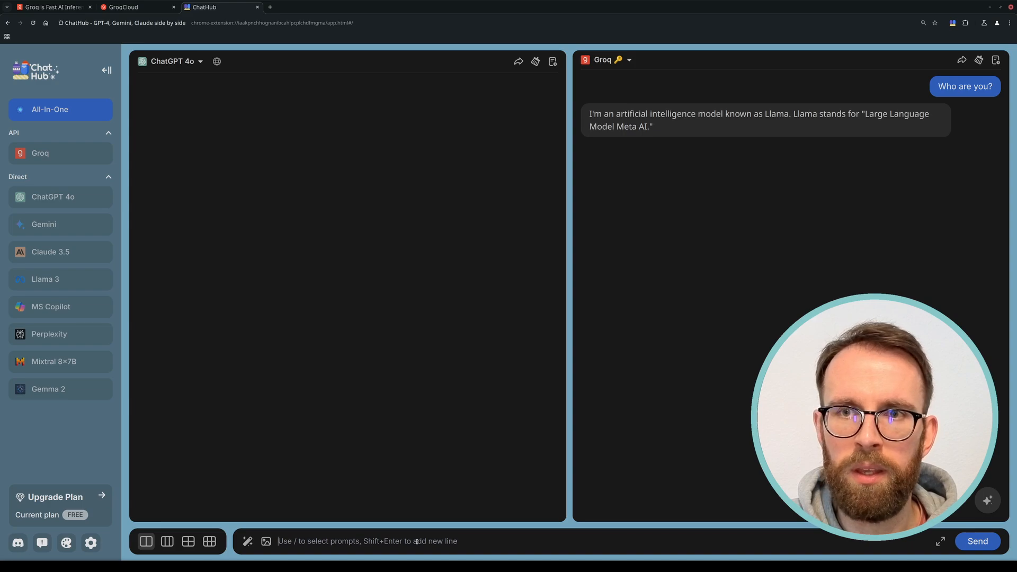
- Send the prompt "Tell me a joke" to both ChatGPT 4o and Groq at once
{"action": "type", "text": "Tell me a"}
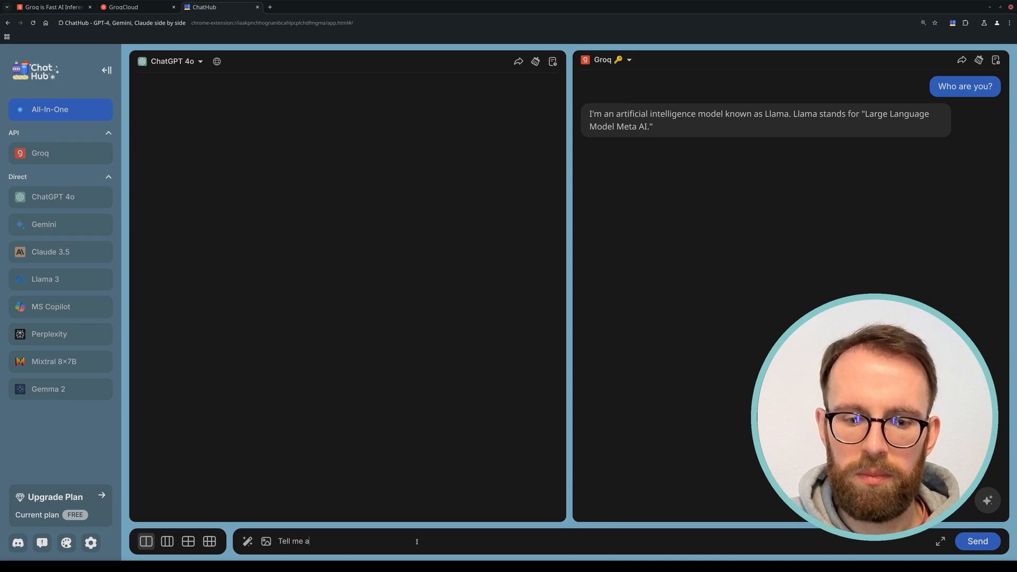
{"action": "type", "text": " joke"}
{"action": "key", "text": "Return"}
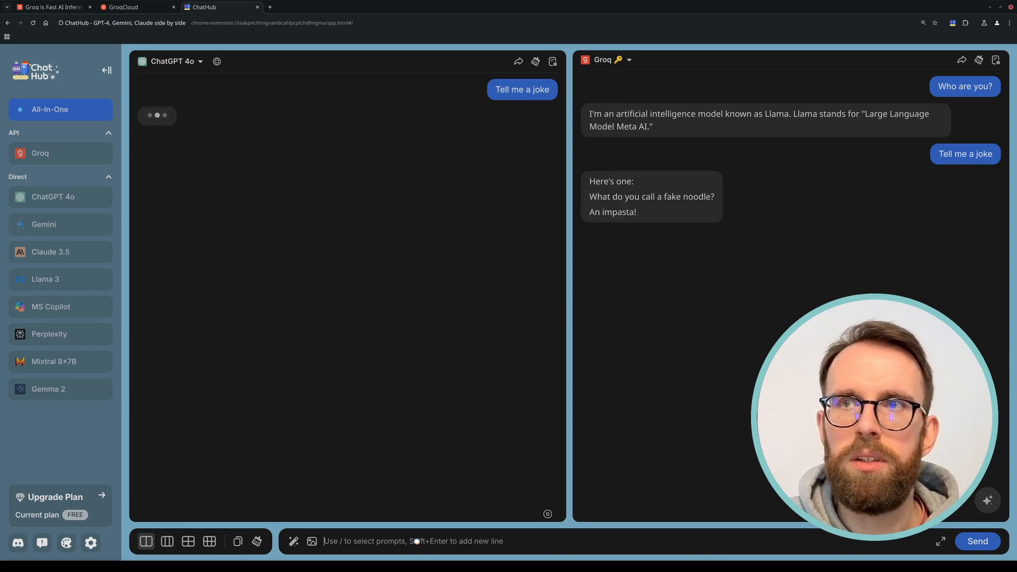